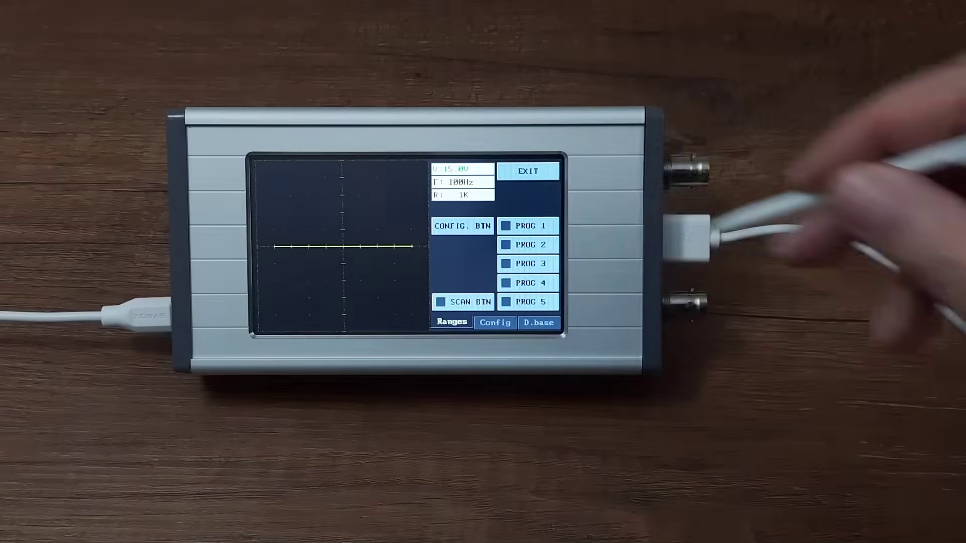
# Step: Apply saved presets PROG 1 through PROG 5 in turn, ending at 5 V, 100 Hz, 470R
pyautogui.click(524, 226)
pyautogui.click(525, 245)
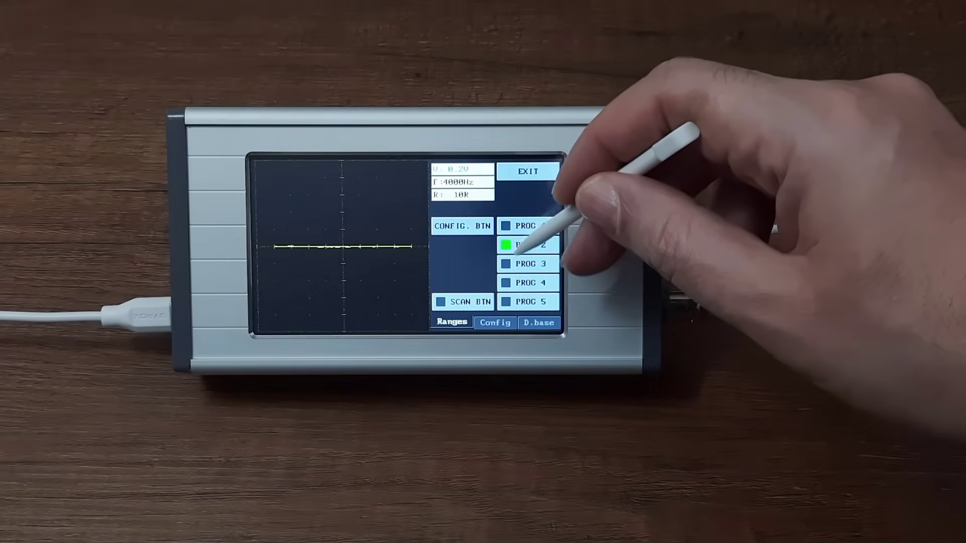
pyautogui.click(524, 263)
pyautogui.click(524, 282)
pyautogui.click(525, 301)
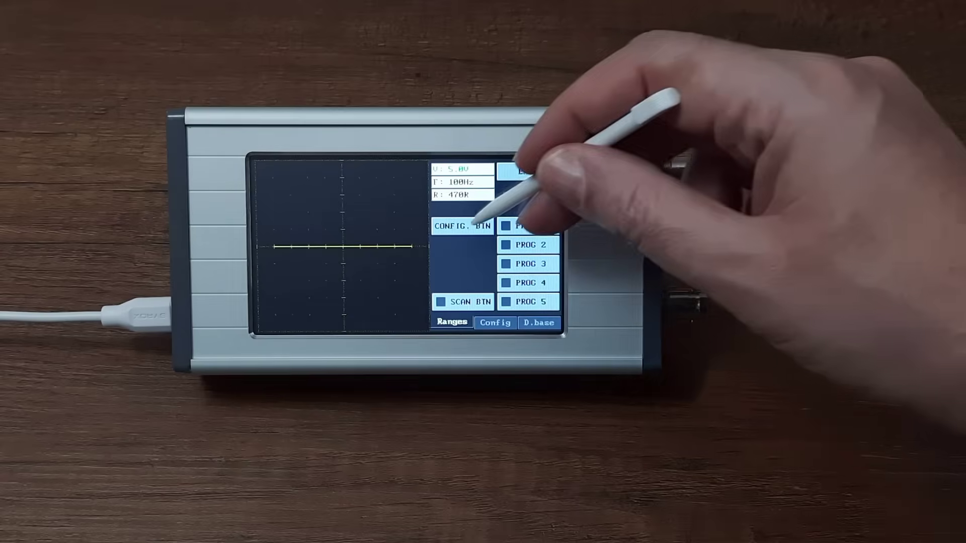
# Step: Store the 5 V, 100 Hz, 470R range in preset SAVE 1, then recall preset 3
pyautogui.click(482, 225)
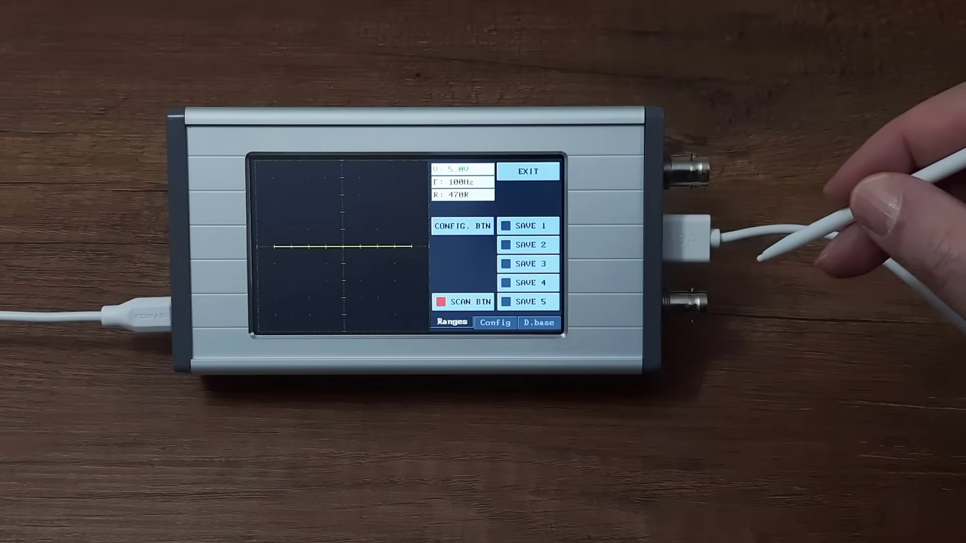
pyautogui.click(539, 224)
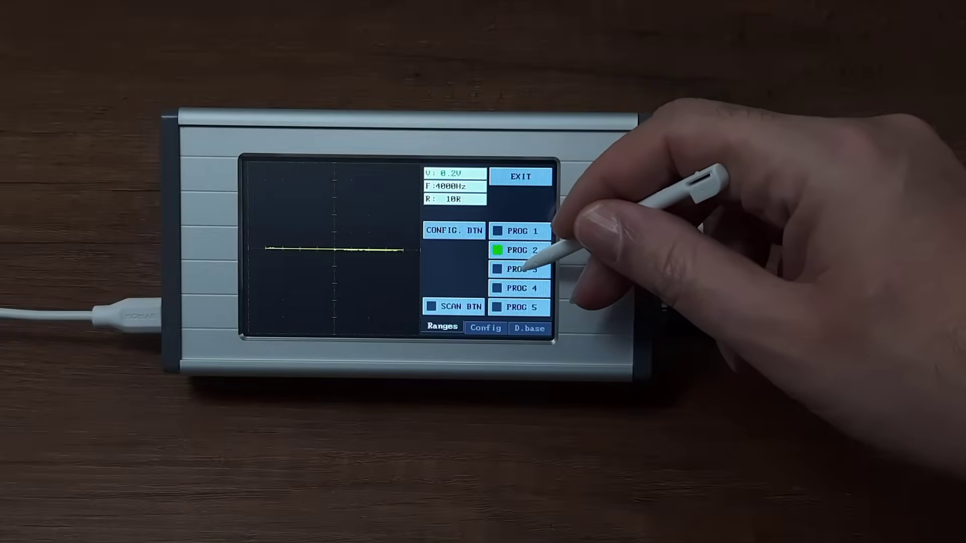
pyautogui.click(529, 269)
# Step: Recall preset 5, then mark presets 5 and 4 red to exclude them from scanning
pyautogui.click(528, 288)
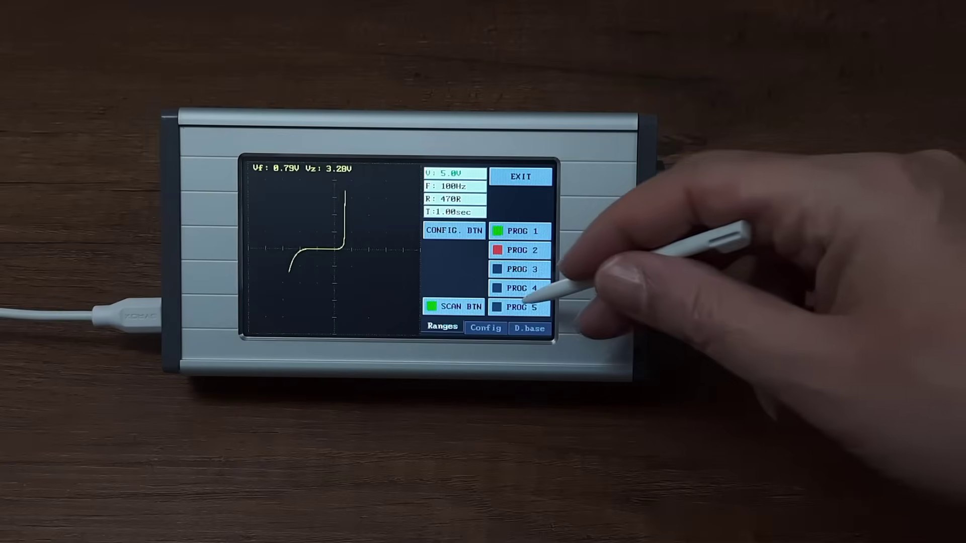
pyautogui.click(540, 307)
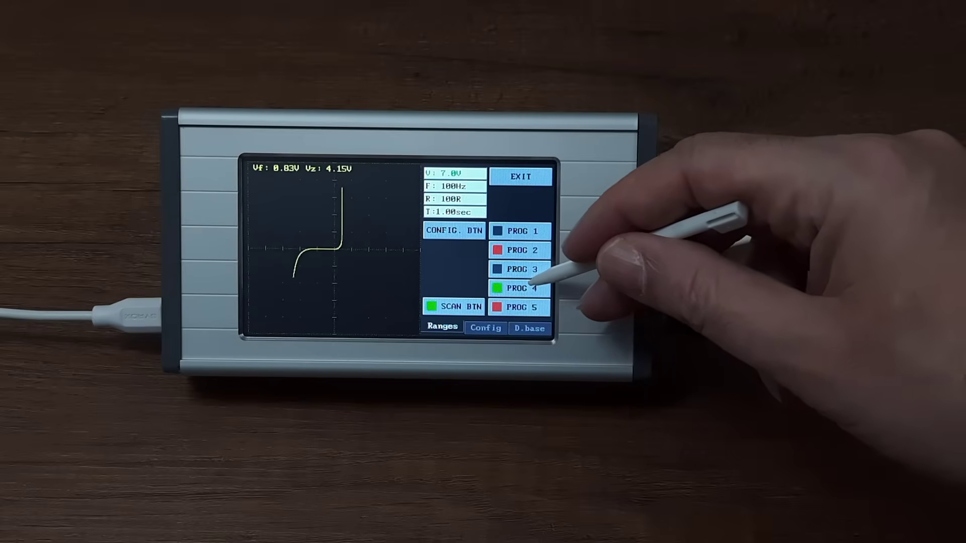
pyautogui.click(540, 289)
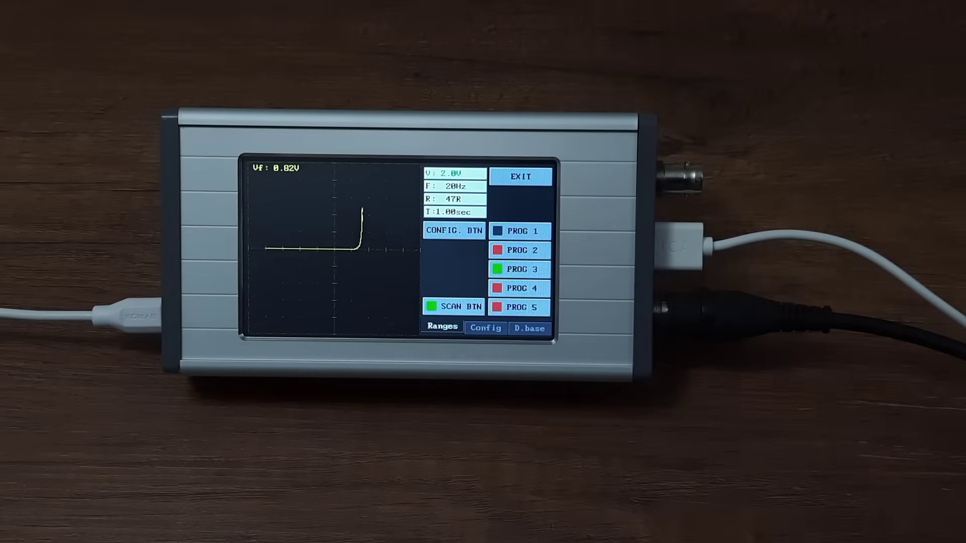